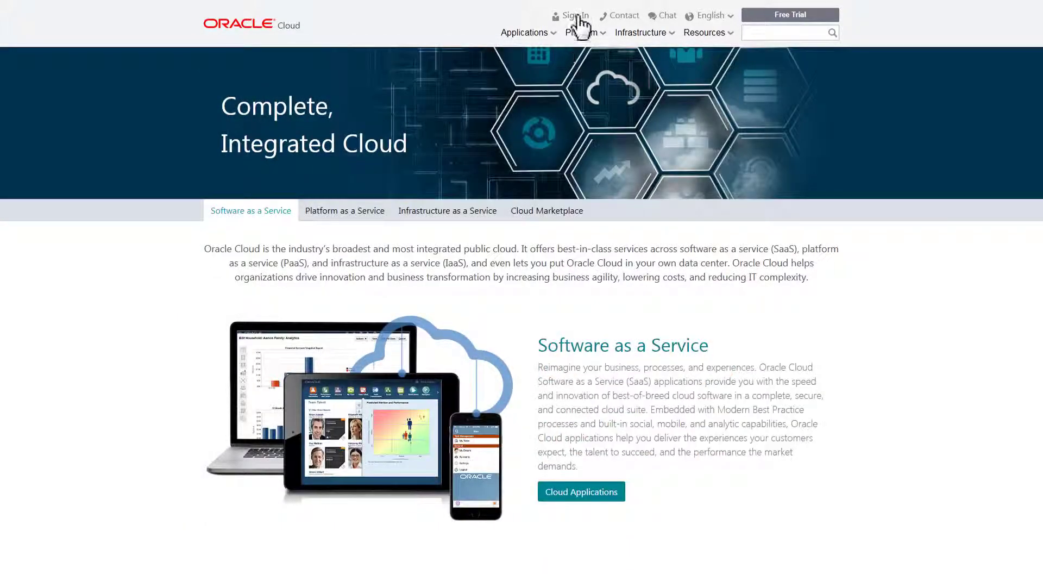
Sign in to Oracle Cloud and open the Documents section of the administration settings.
left_click(578, 15)
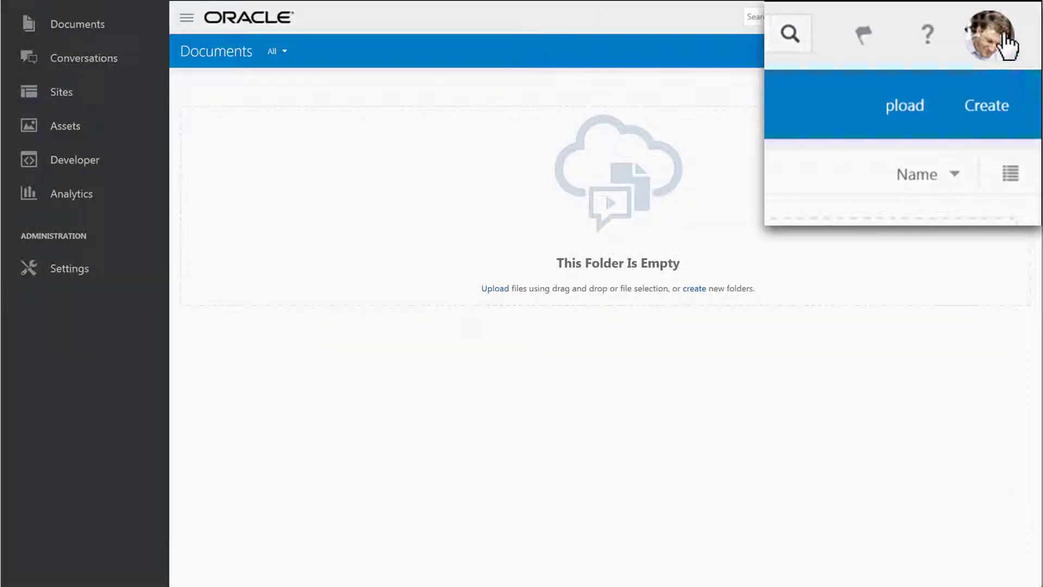
left_click(1008, 47)
left_click(874, 309)
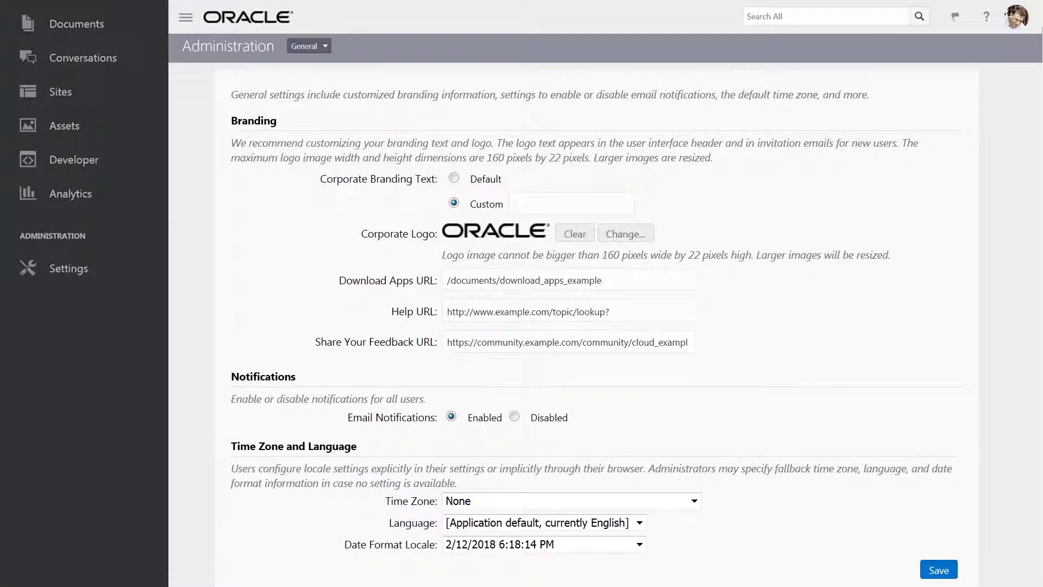
left_click(290, 48)
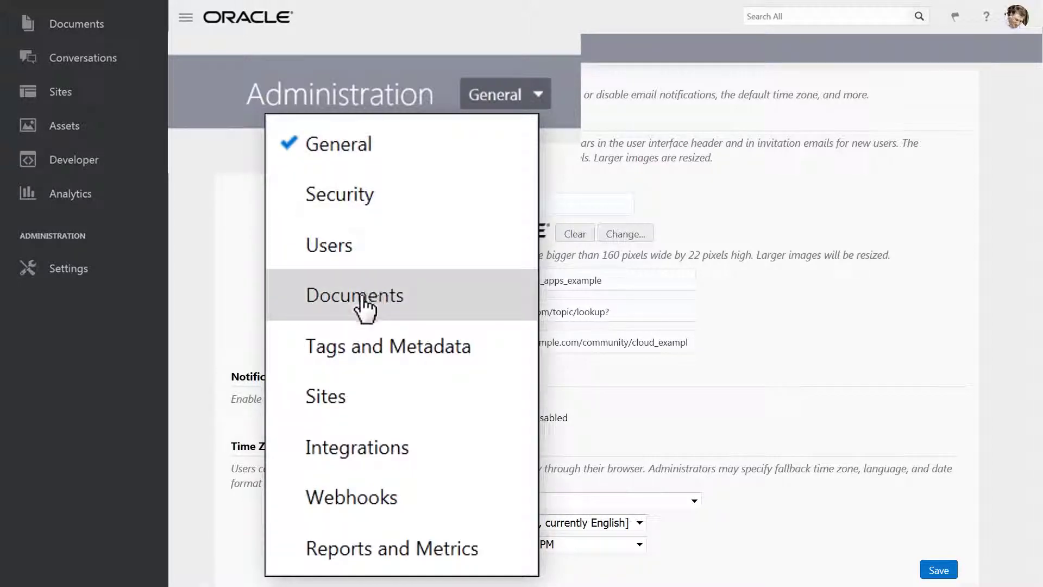
left_click(433, 303)
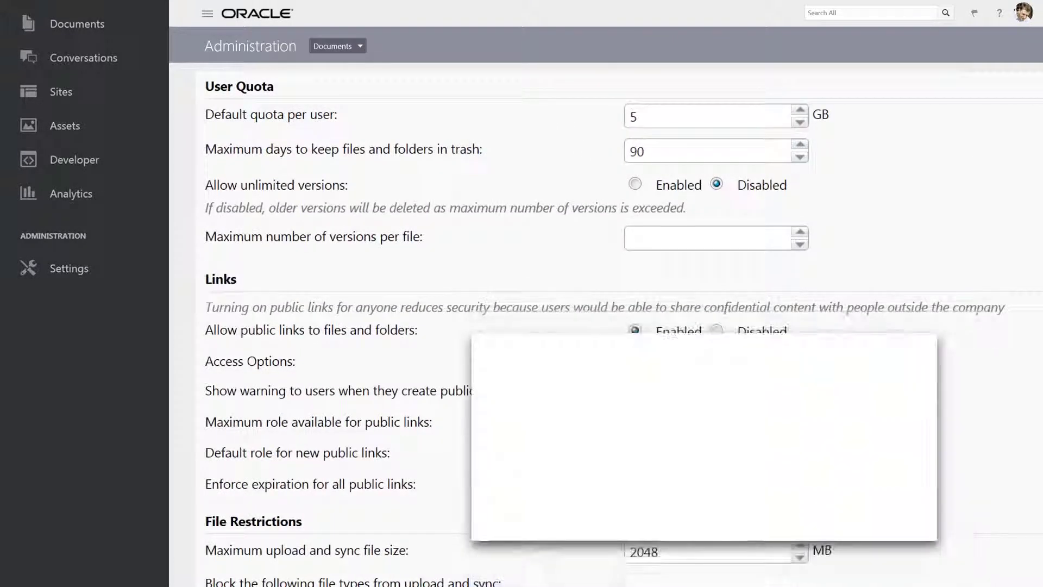
Examine the document administration settings for user quota, public links, file restrictions and virus scanning.
scroll(606, 326, "down", 1)
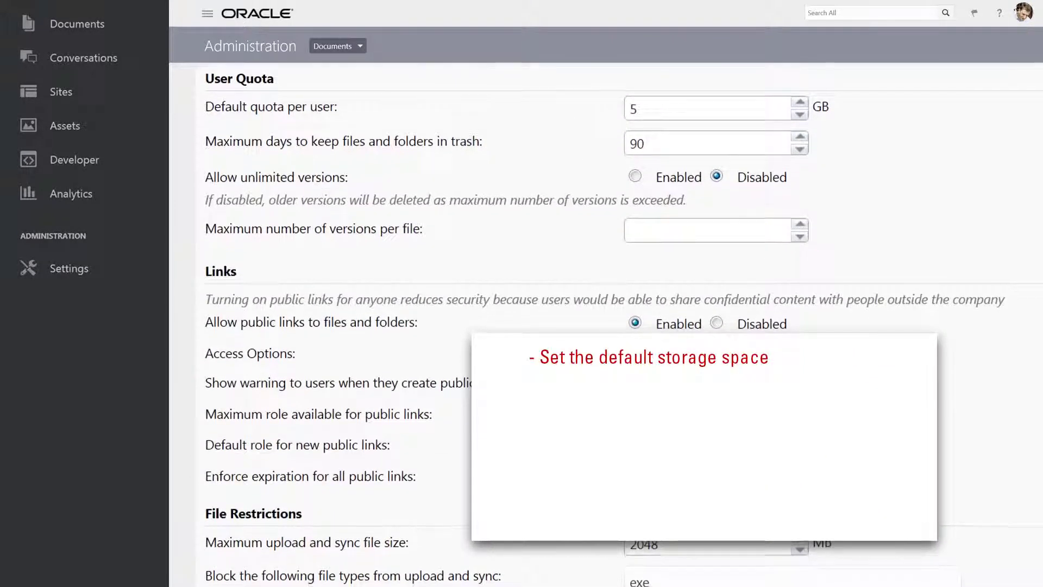
scroll(606, 326, "down", 2)
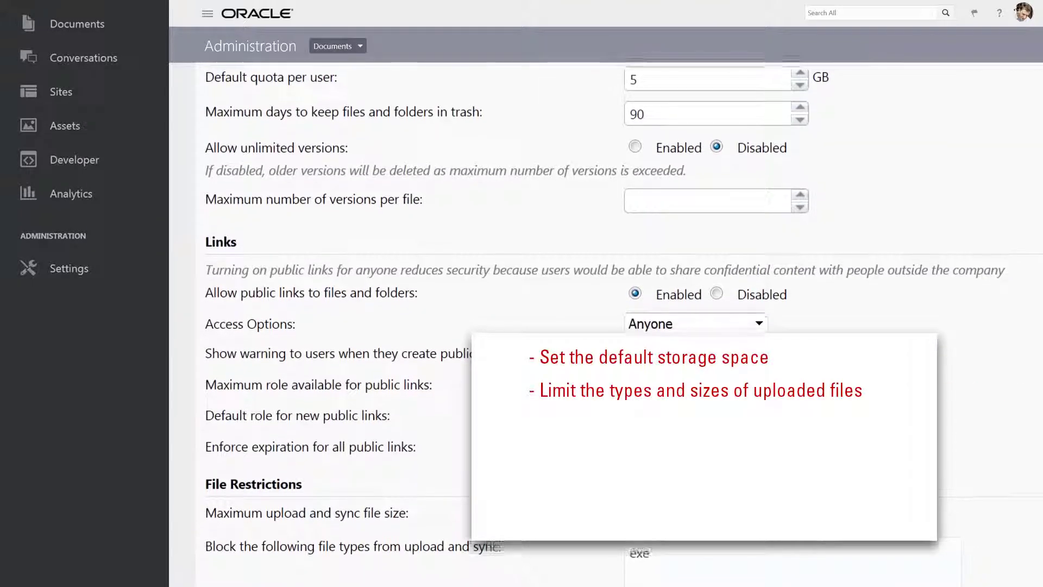
scroll(606, 326, "down", 3)
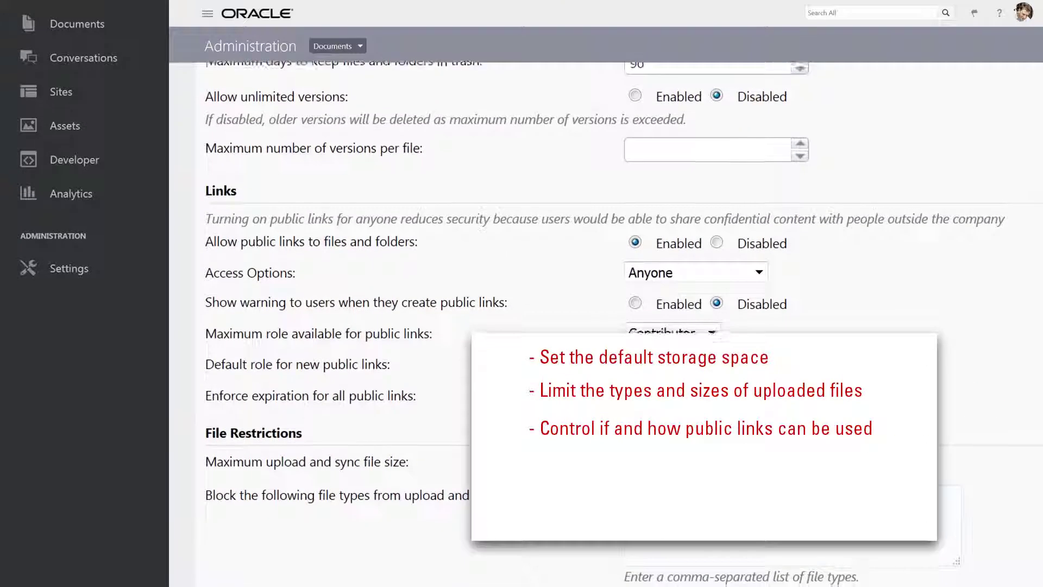
scroll(606, 326, "down", 3)
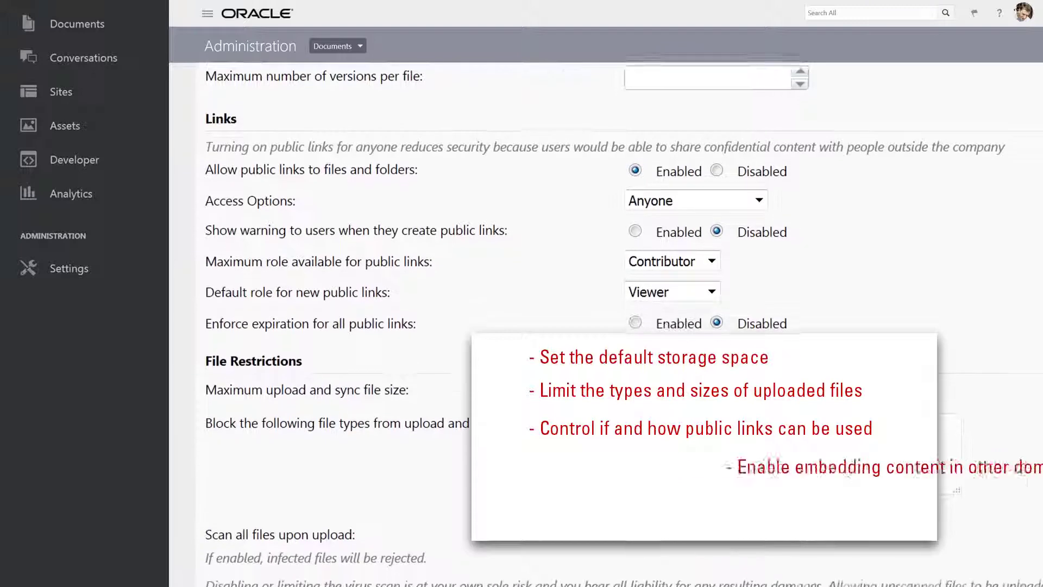
scroll(606, 326, "down", 3)
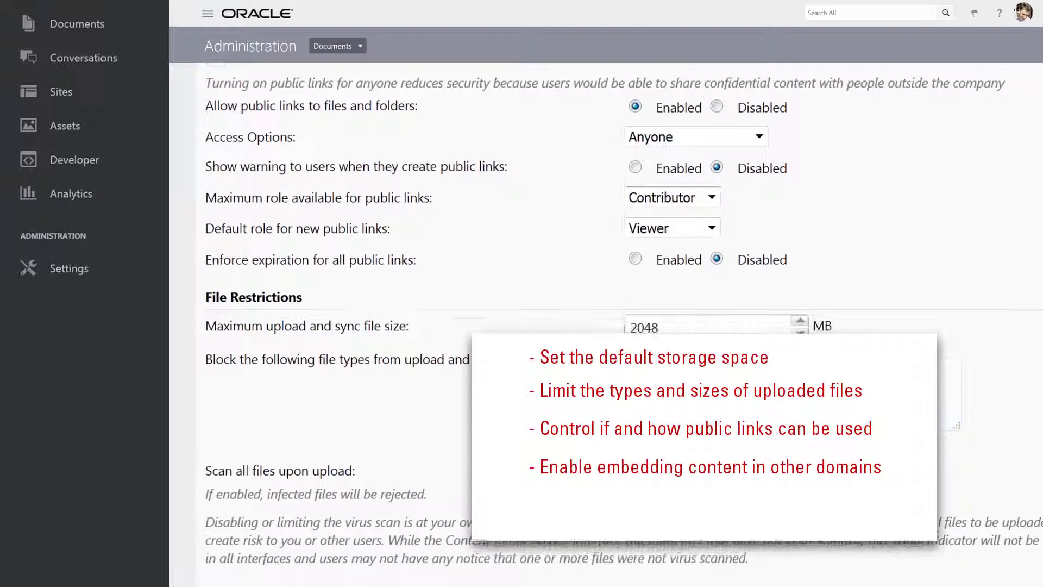
scroll(605, 326, "down", 2)
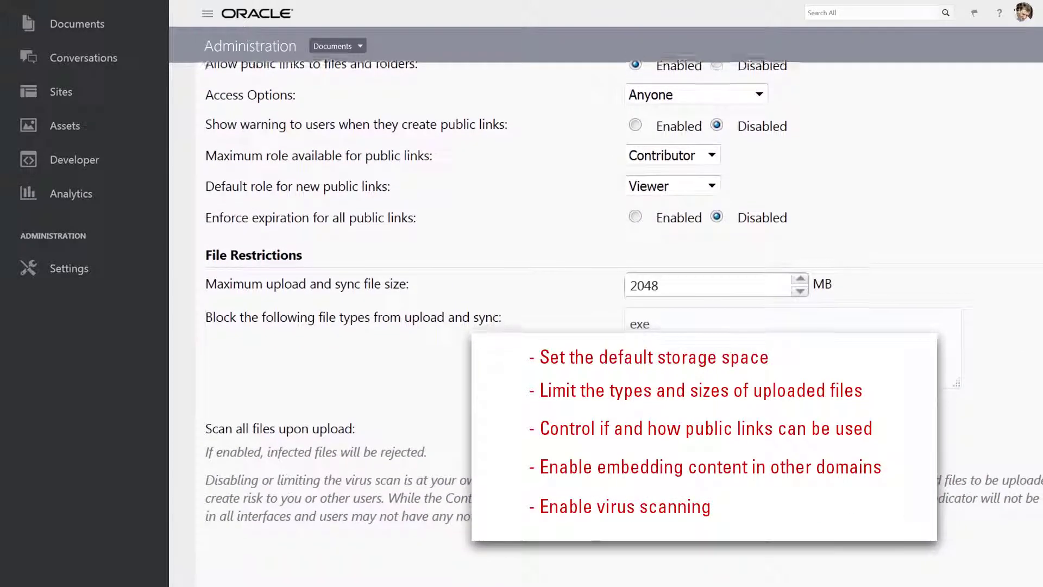
scroll(605, 326, "down", 1)
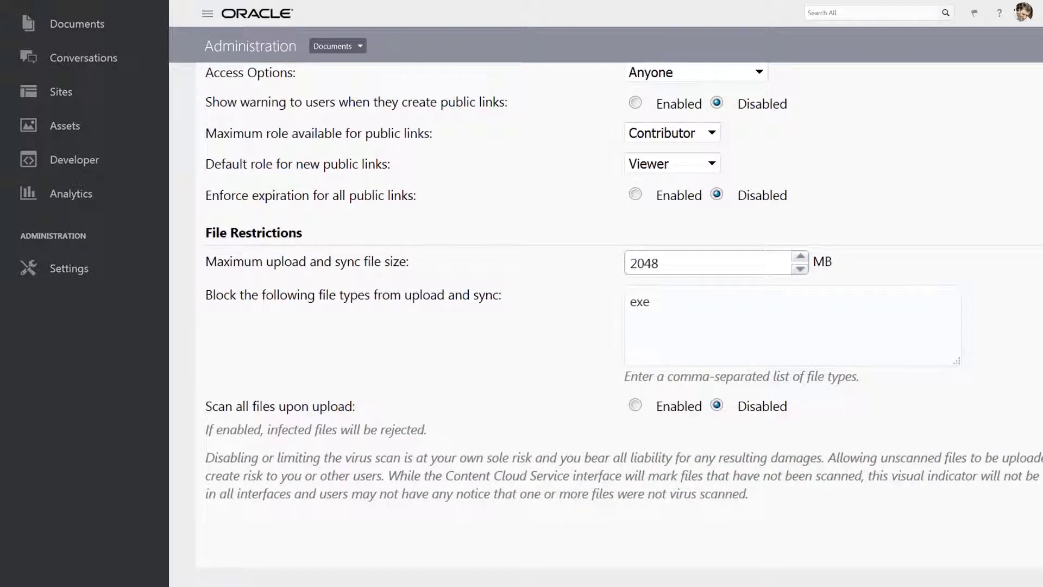
scroll(619, 326, "up", 5)
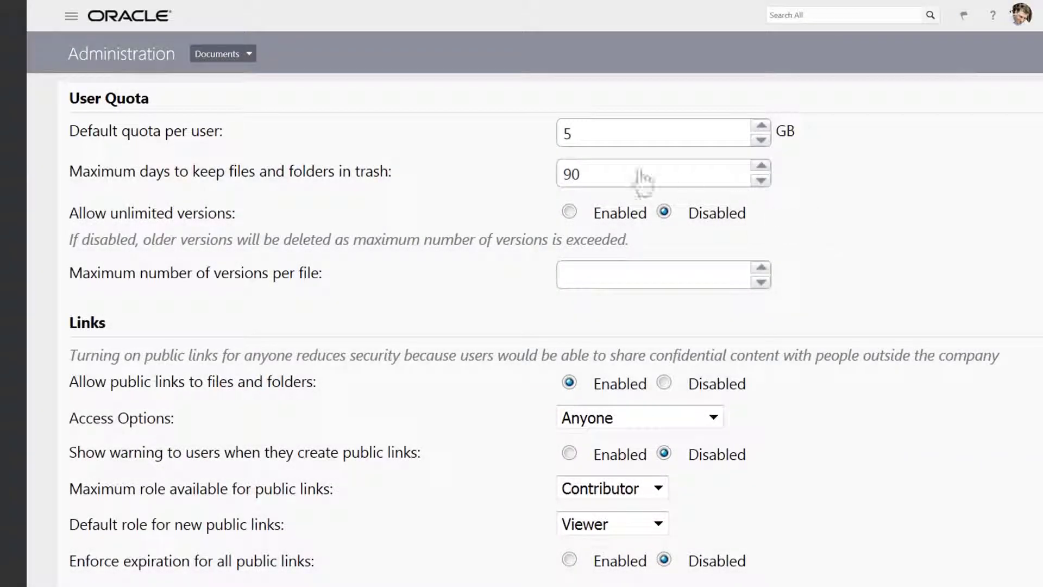
In the Users administration settings, transfer the first deprovisioned user's content to the third listed user.
left_click(193, 54)
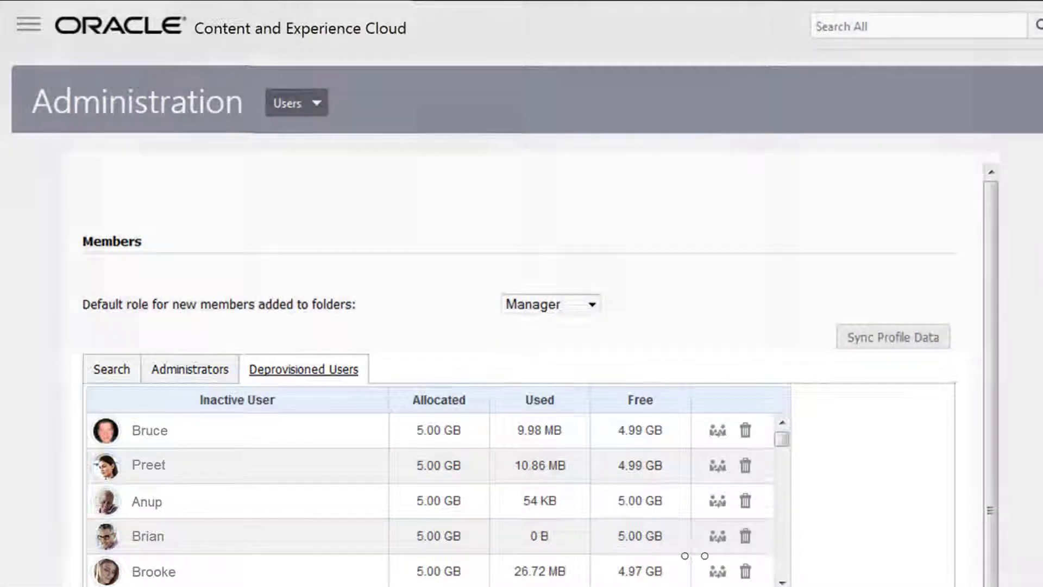
left_click(718, 430)
type("A")
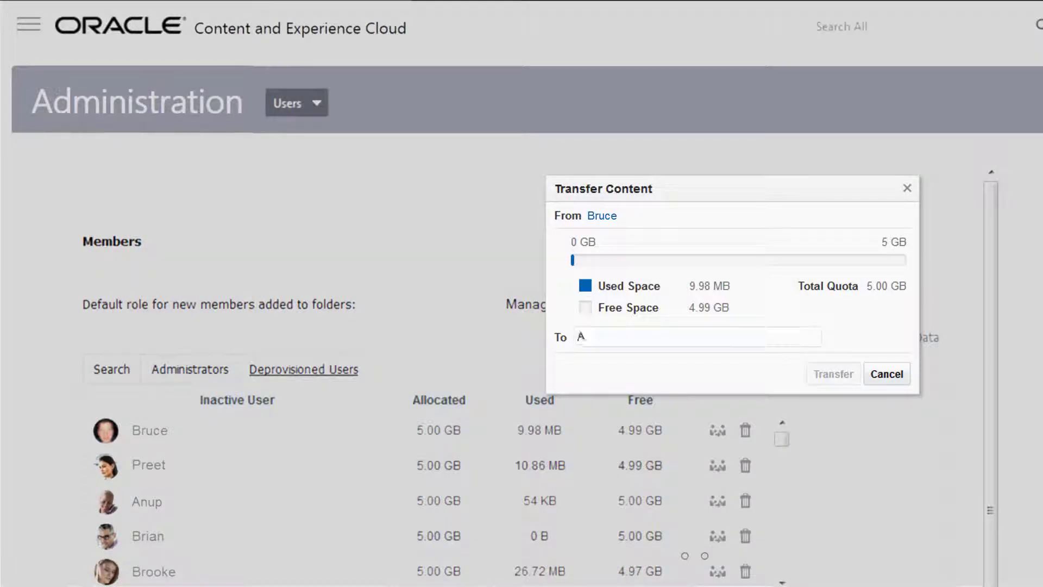
type("nup")
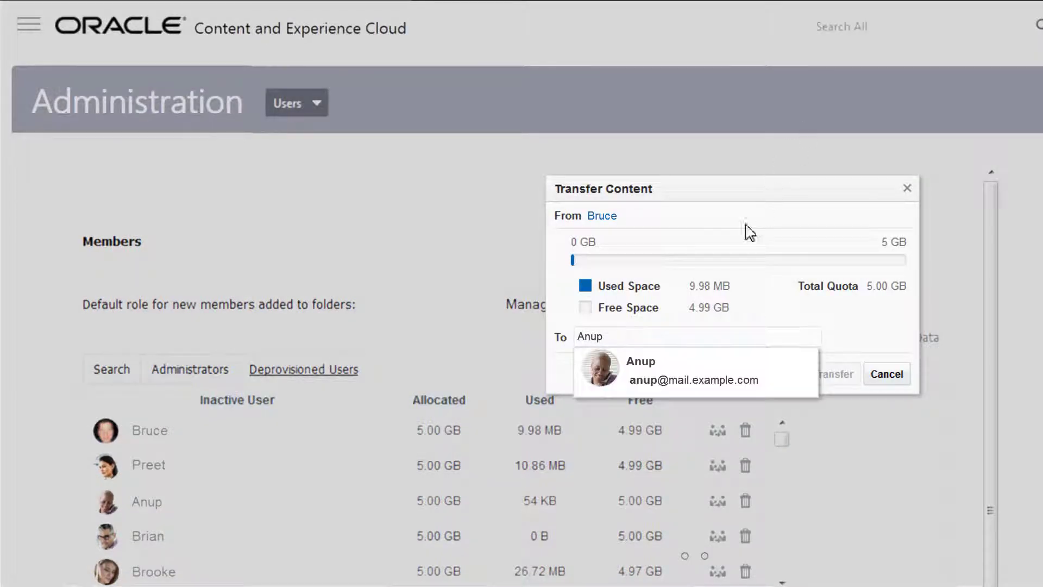
left_click(669, 373)
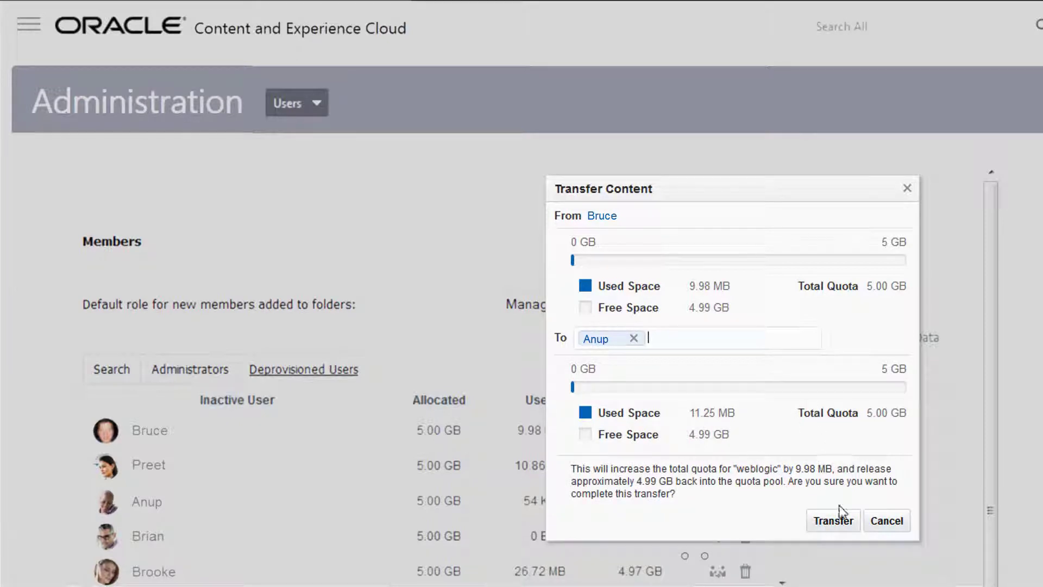
left_click(833, 520)
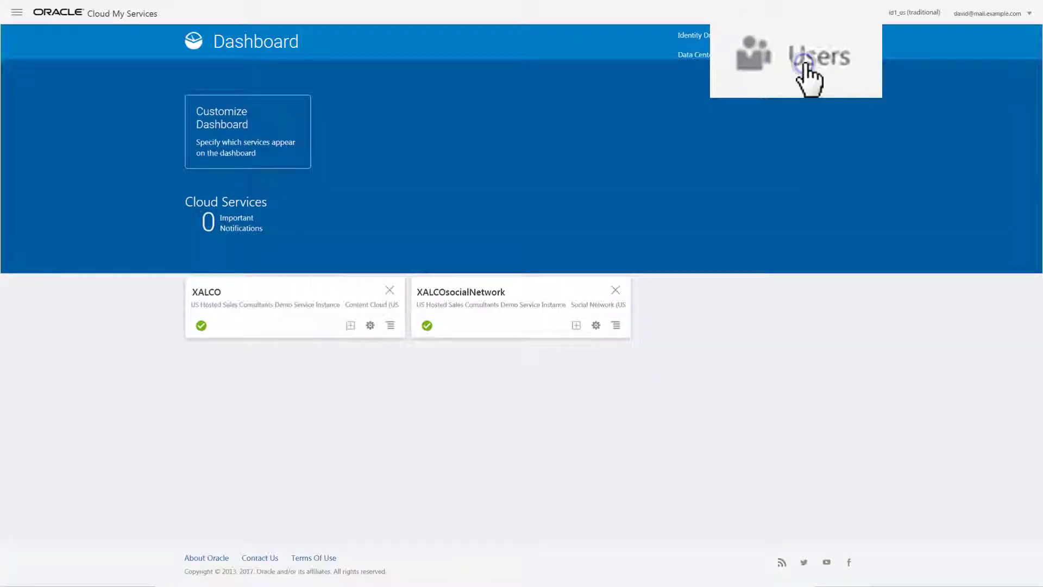
Start adding a new account in User Management and enter the user's first name, last name and email address.
left_click(808, 75)
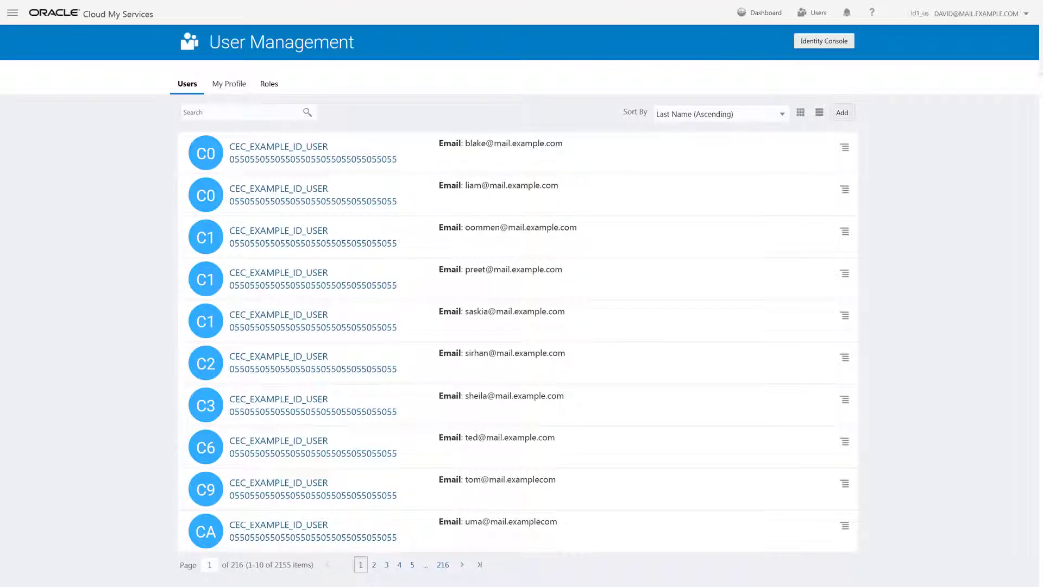
left_click(842, 112)
type("Trevor")
key("Tab")
key("Tab")
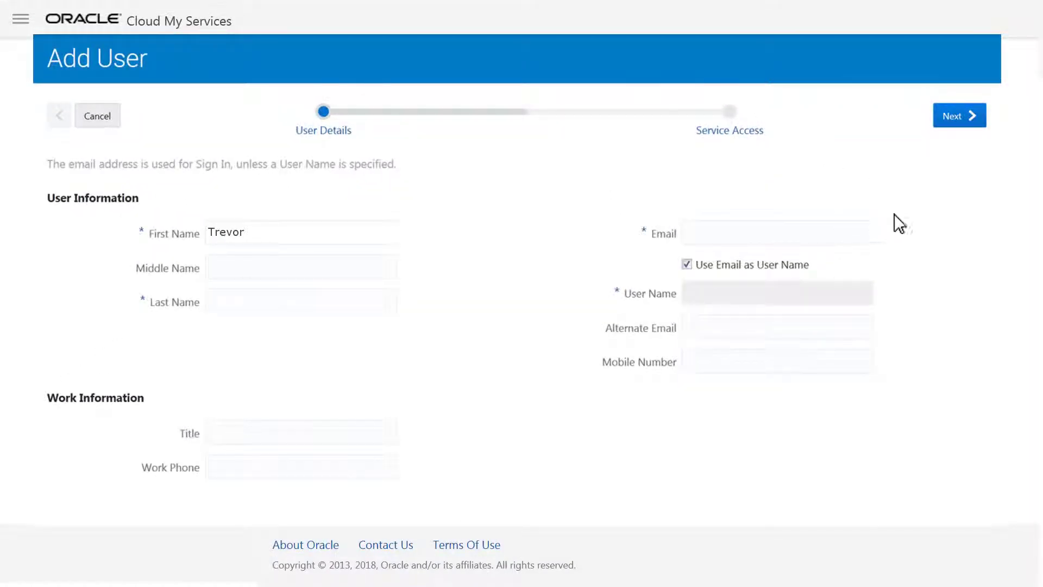
type("Exampletrevor@mail.example.com")
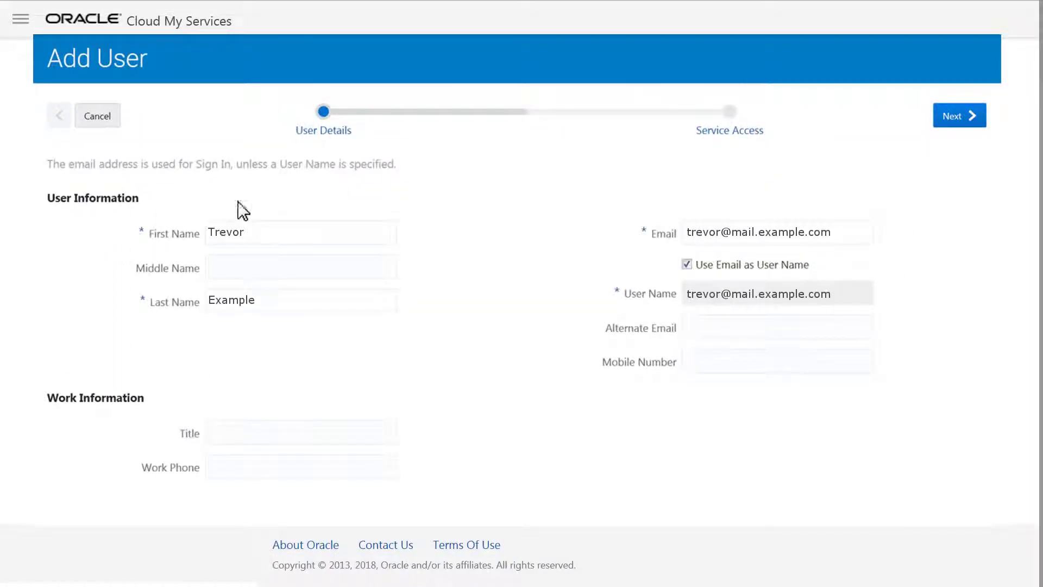
Grant the new user all user and admin roles plus ACCT_EXAMPLE_ADMINISTRATOR_ROLE for Cloud Account, and finish adding the user.
left_click(959, 115)
left_click(850, 197)
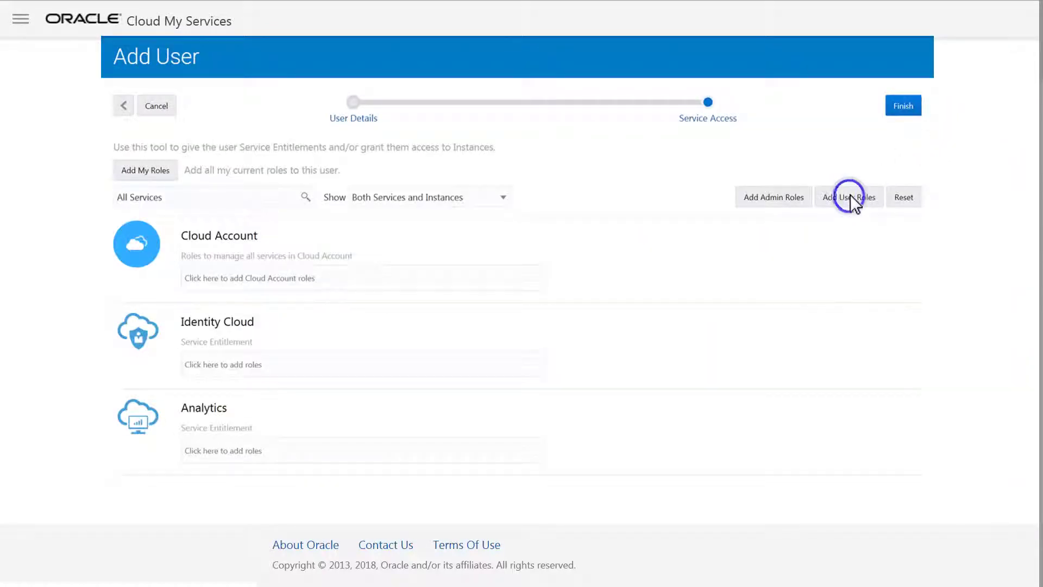
left_click(767, 197)
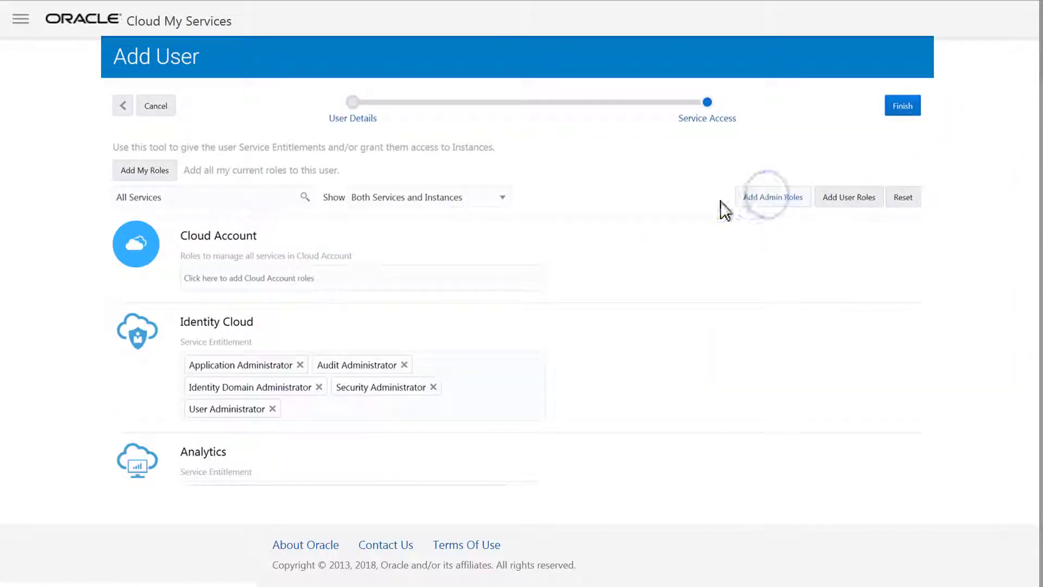
left_click(209, 277)
left_click(363, 302)
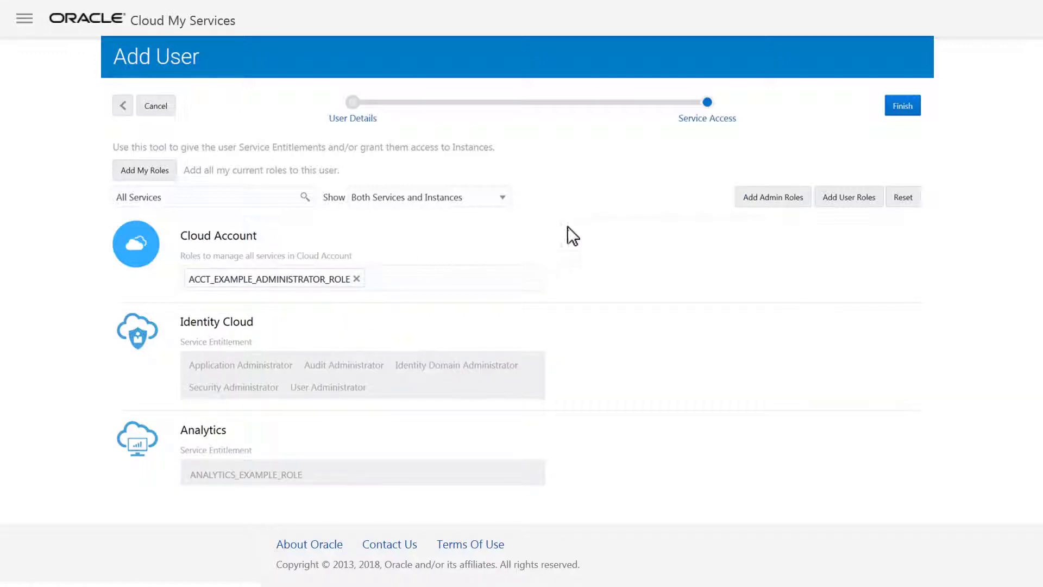
left_click(903, 107)
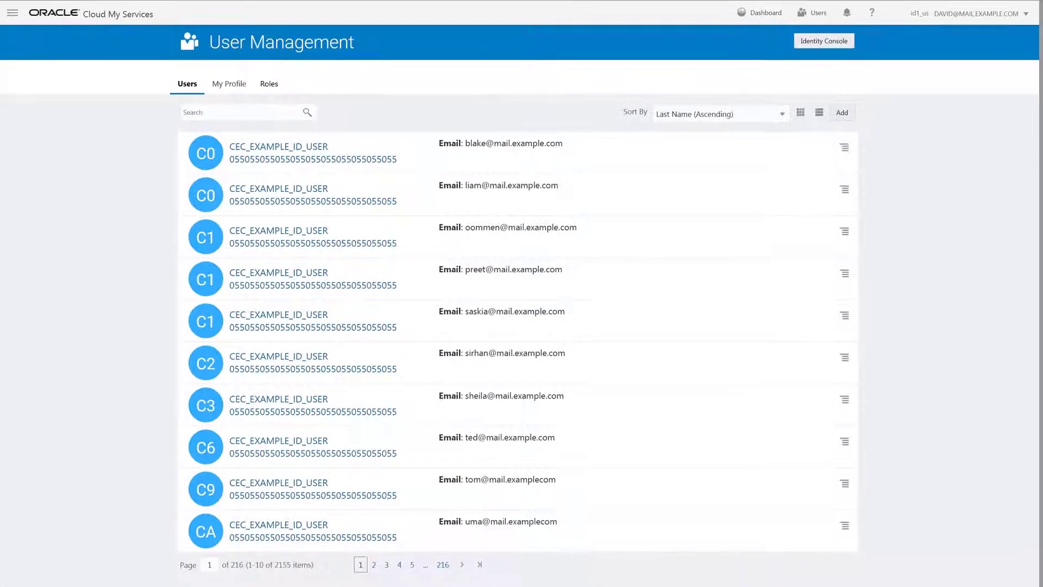
Choose user_list.csv from the batch_lists folder as the CSV file for importing users.
left_click(801, 115)
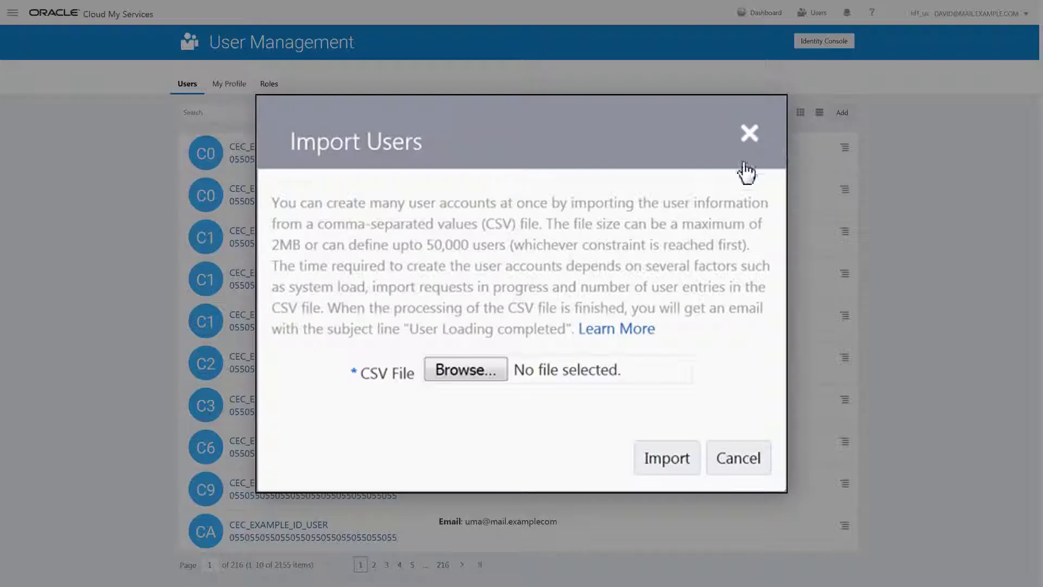
left_click(467, 372)
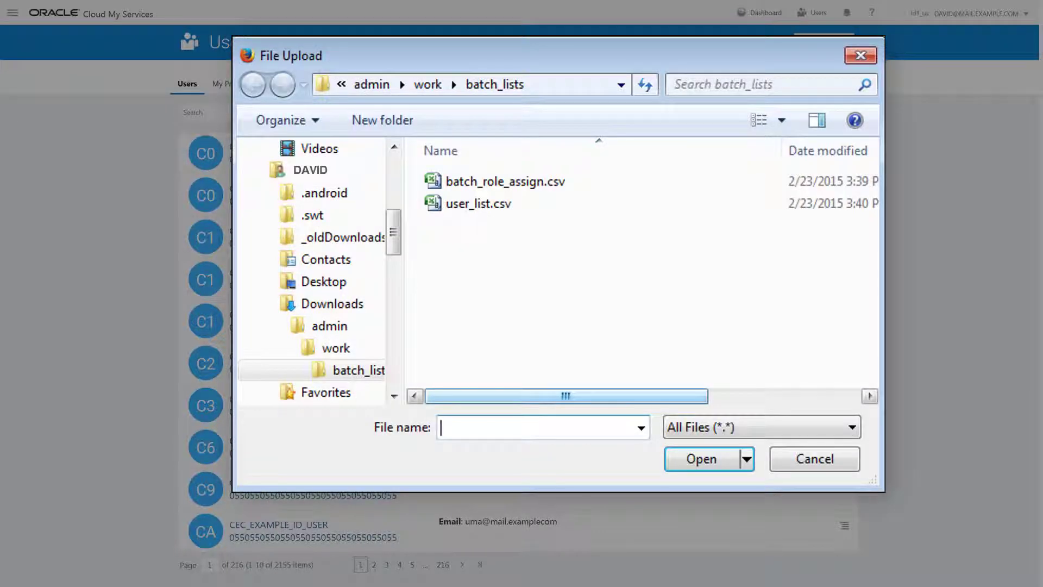
left_click(489, 205)
left_click(701, 459)
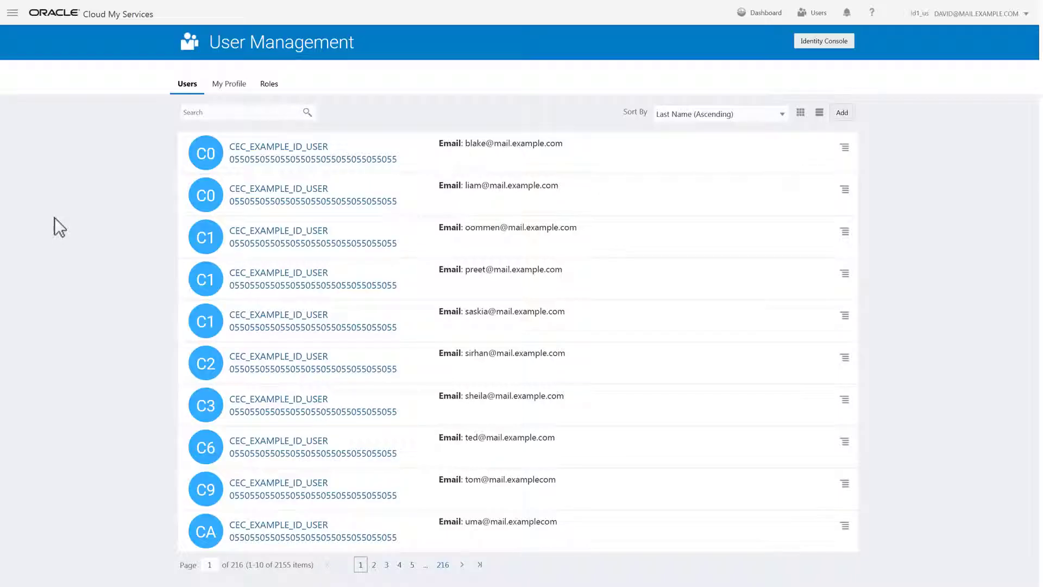
Set up a batch role assignment with batch_role_assign.csv and the Oracle Content and Experience Cloud User role.
left_click(268, 84)
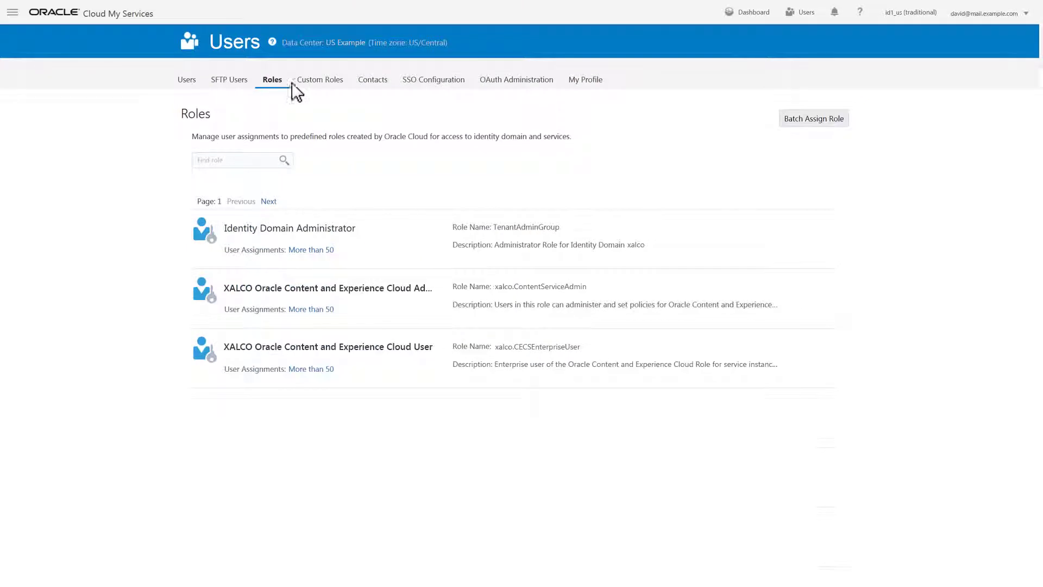
left_click(816, 121)
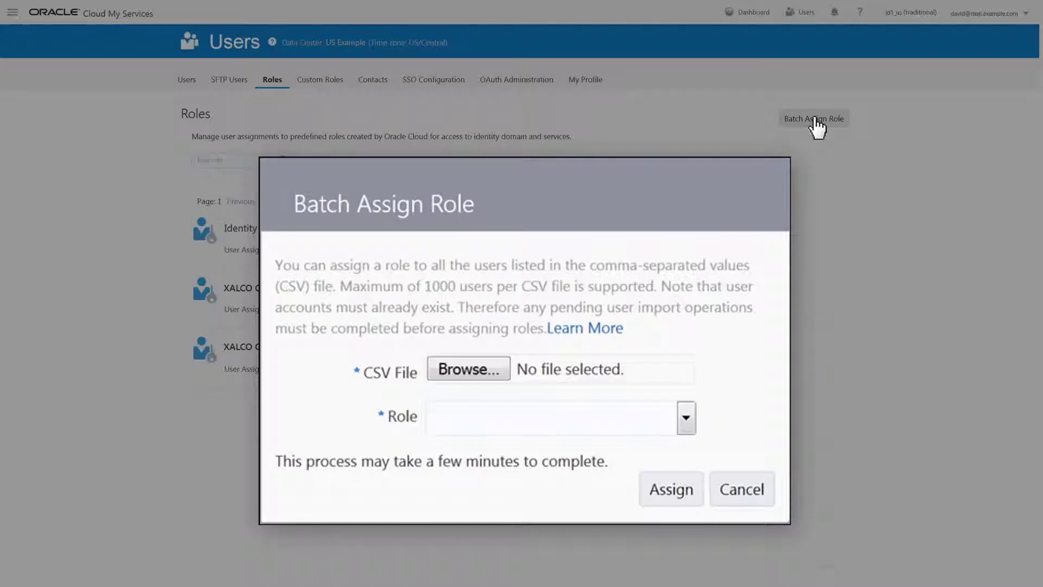
left_click(466, 374)
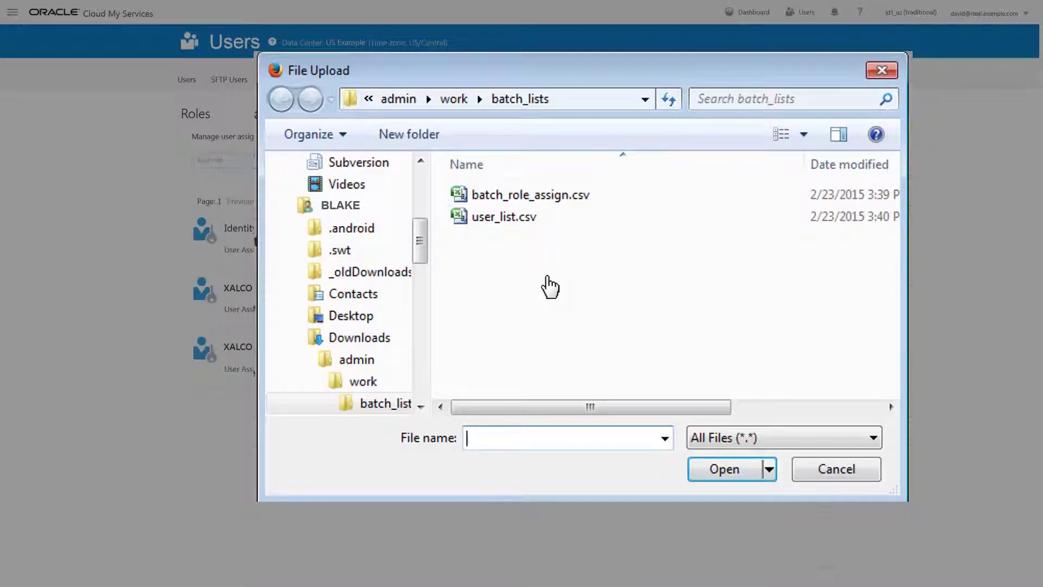
left_click(508, 195)
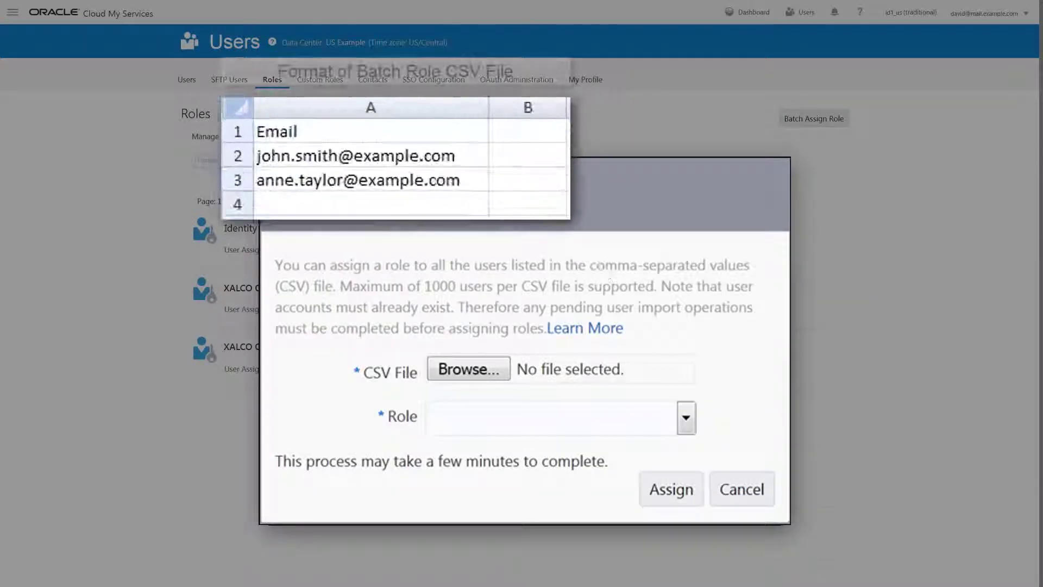
left_click(683, 417)
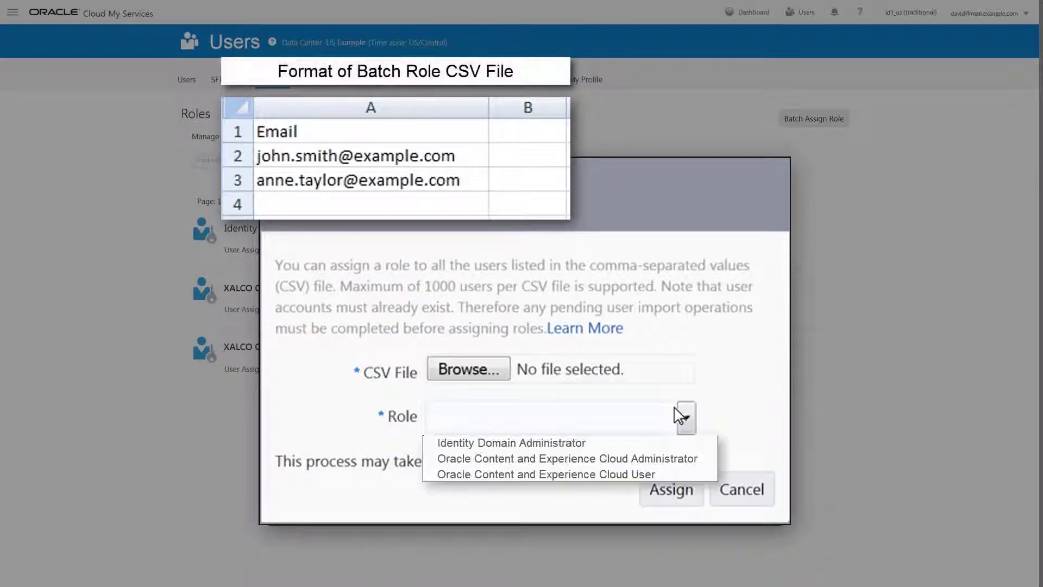
left_click(673, 474)
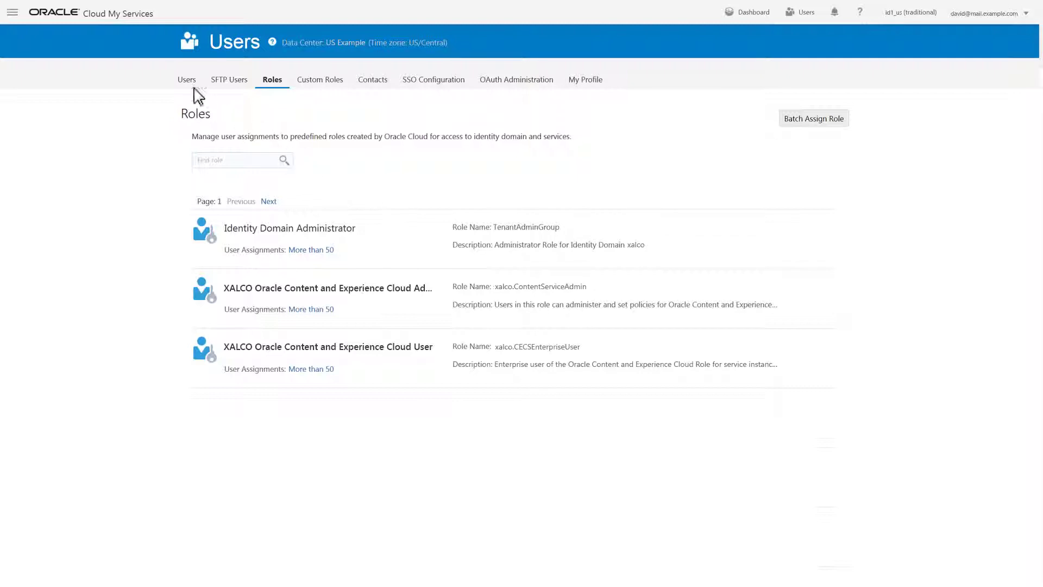
Return to the user list and try to remove the user in the seventh row.
left_click(187, 81)
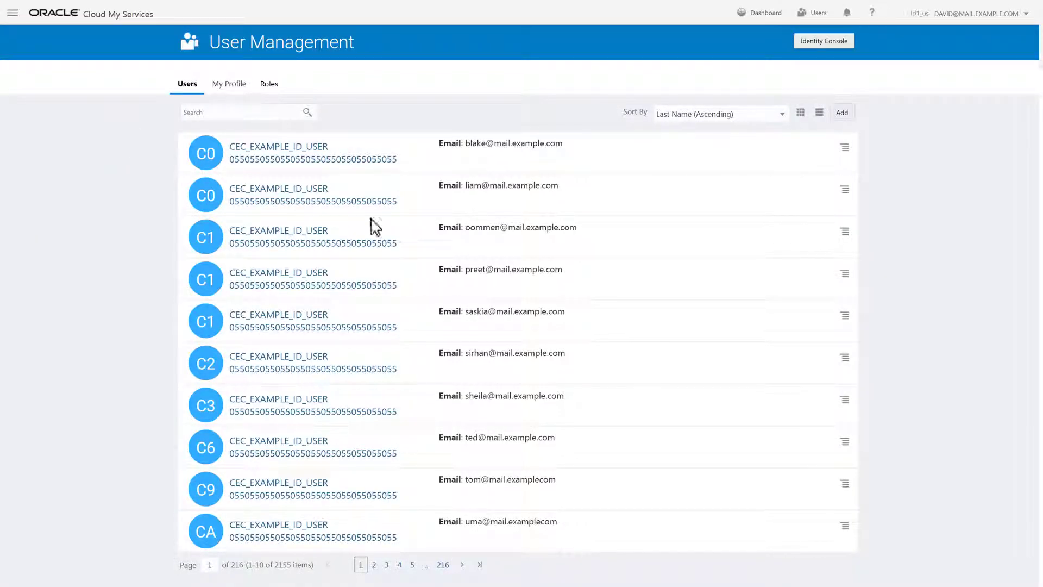
left_click(843, 395)
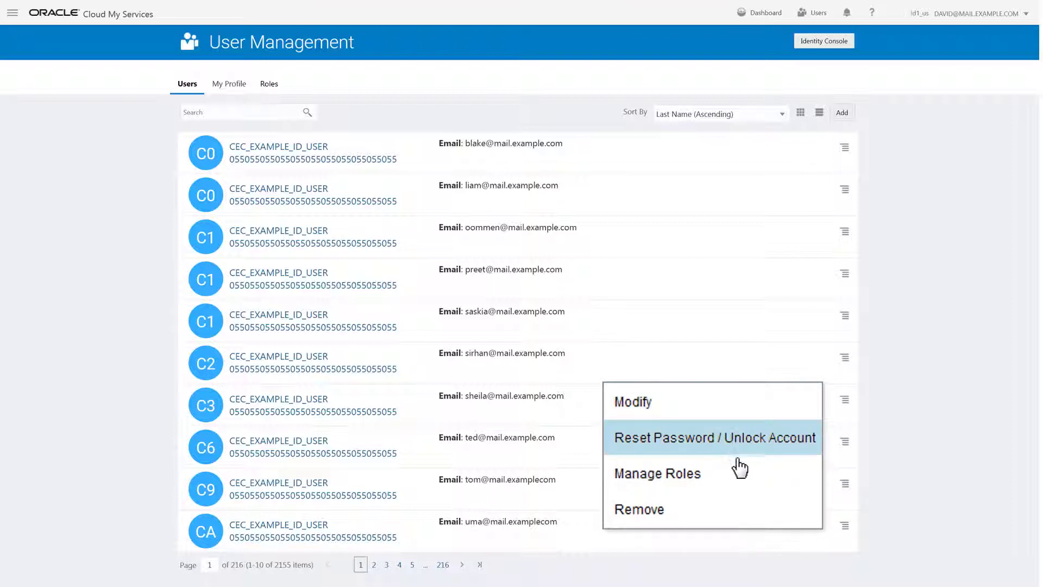
left_click(769, 506)
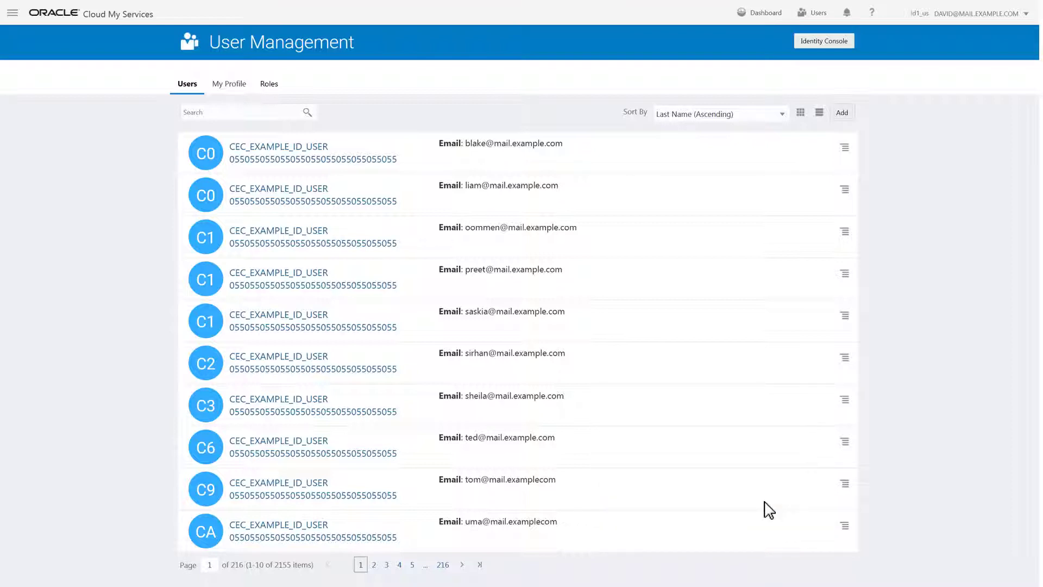
Check the XALCO service's metric charts on the dashboard and open the service's overview details.
left_click(753, 13)
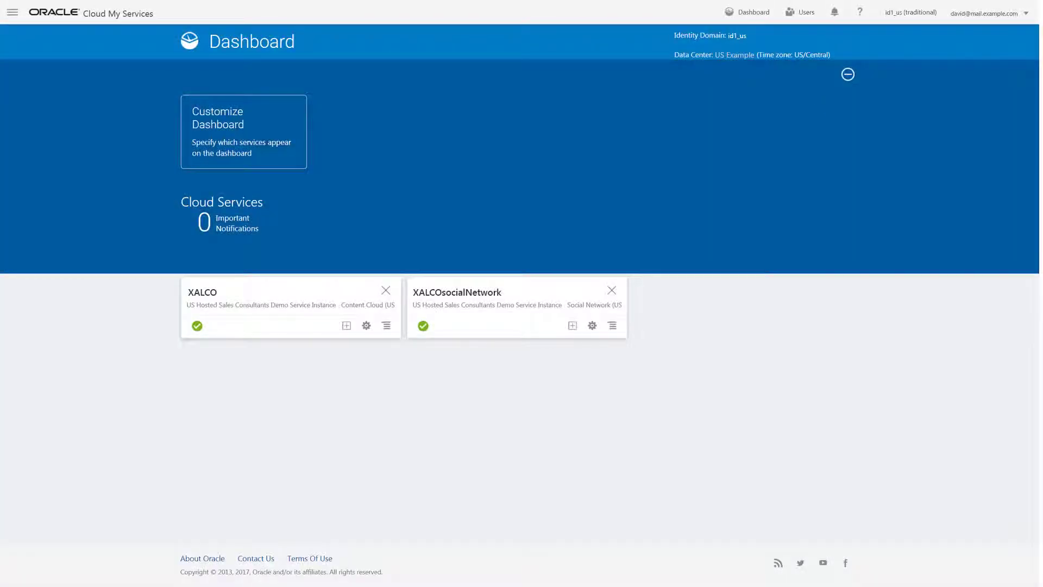
left_click(346, 325)
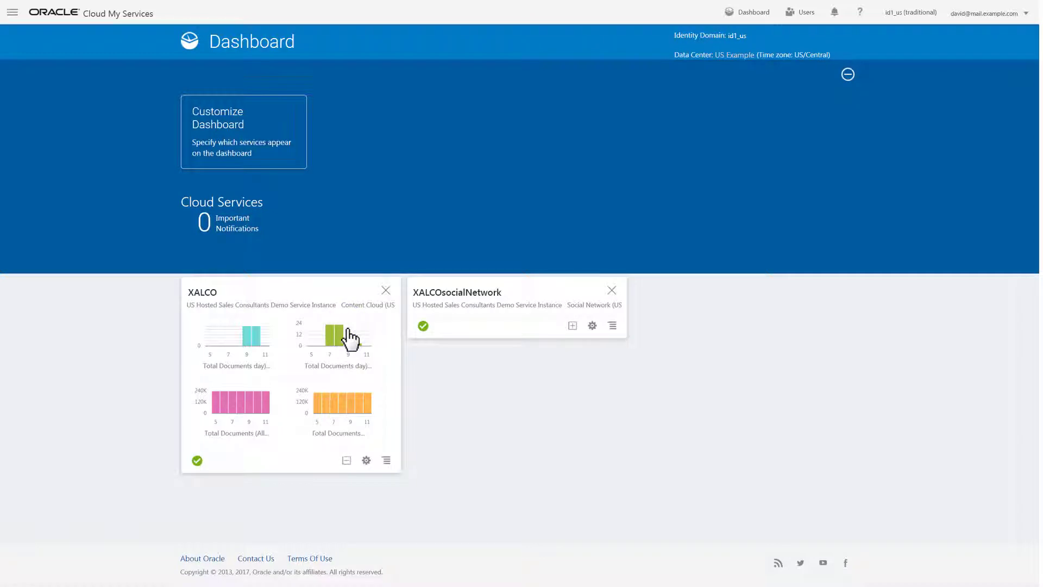
left_click(347, 460)
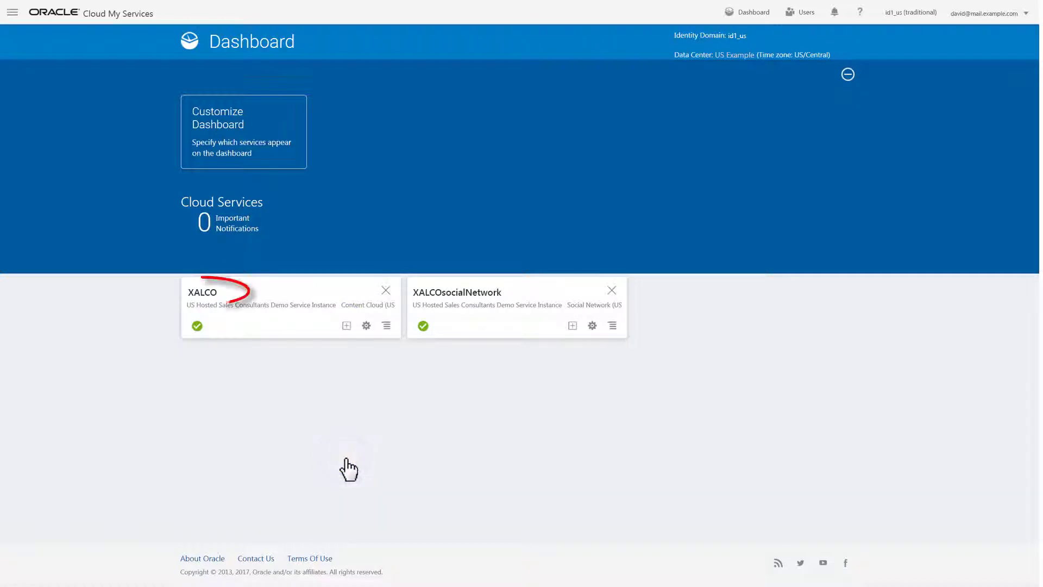
left_click(203, 293)
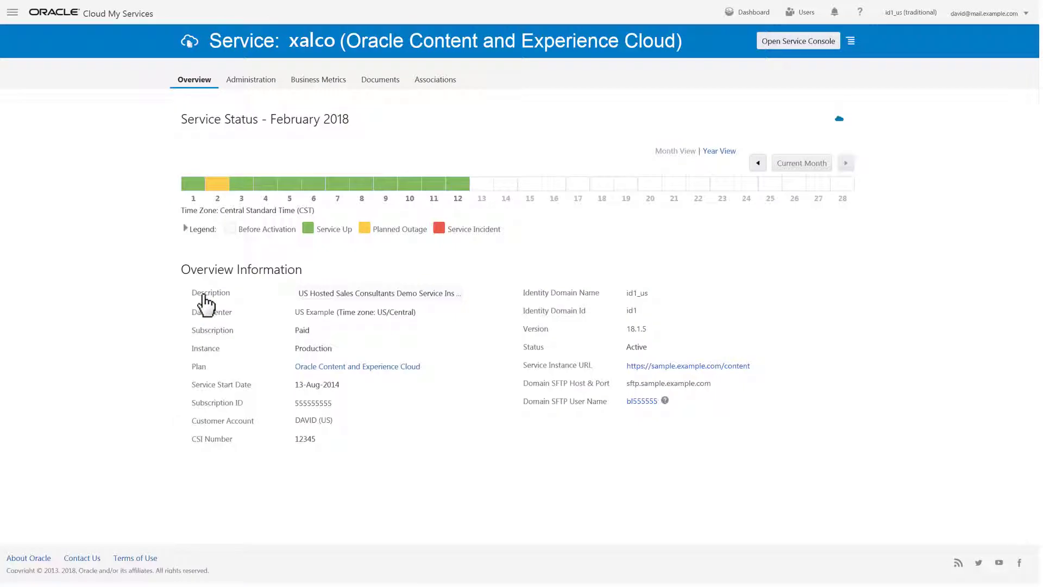